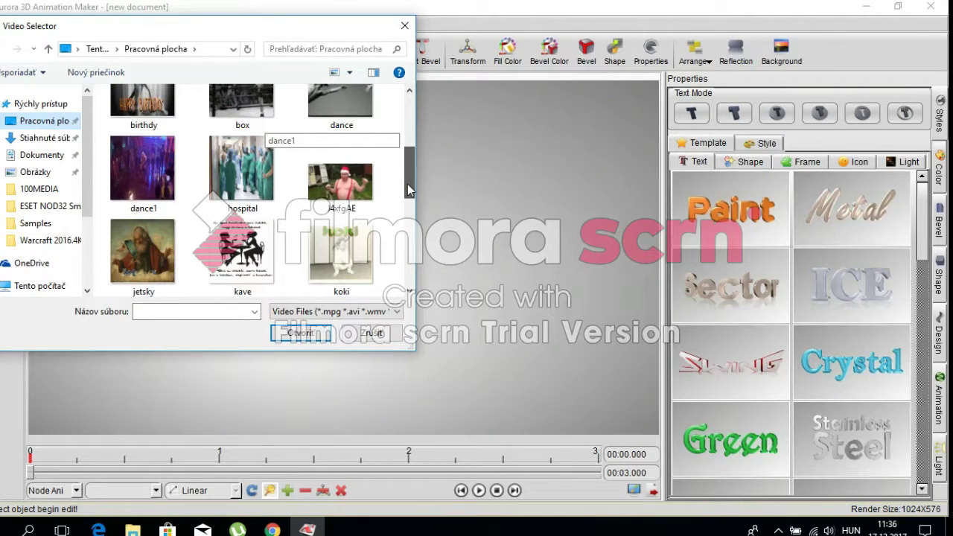
# - Load the J4xfgAE video from the desktop folder as the scene background
pyautogui.click(349, 186)
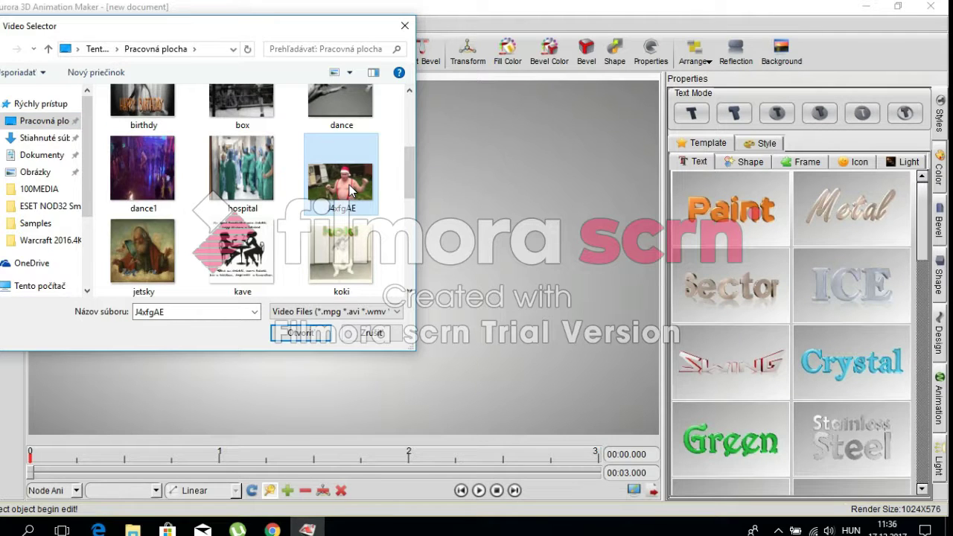
pyautogui.doubleClick(349, 187)
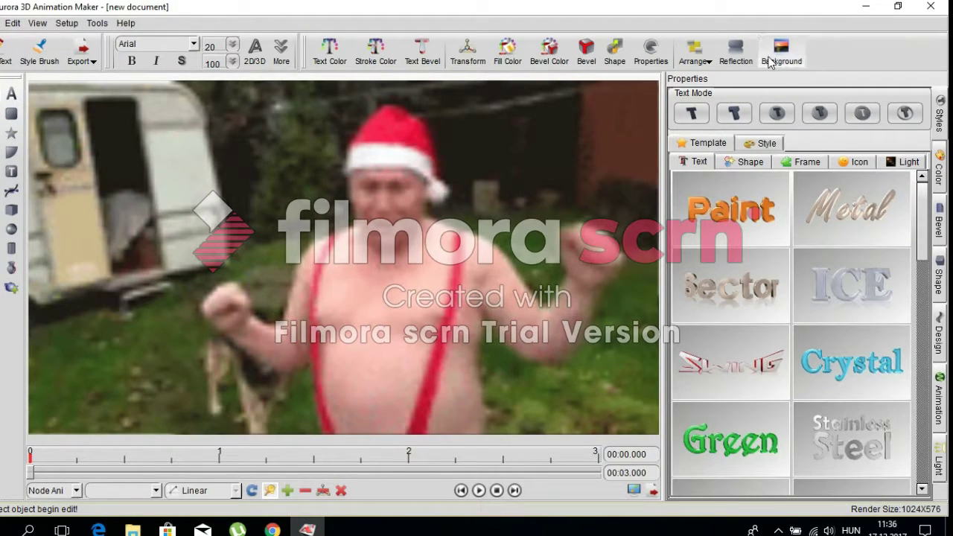
pyautogui.click(774, 56)
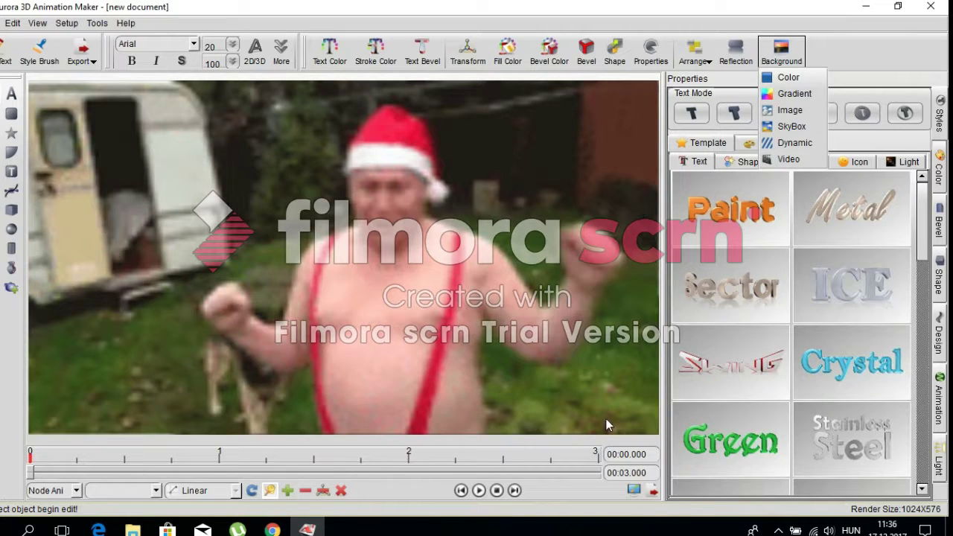
# - Set a custom render size of 124 × 124 pixels with a DVCPRO HD pixel aspect ratio
pyautogui.click(634, 491)
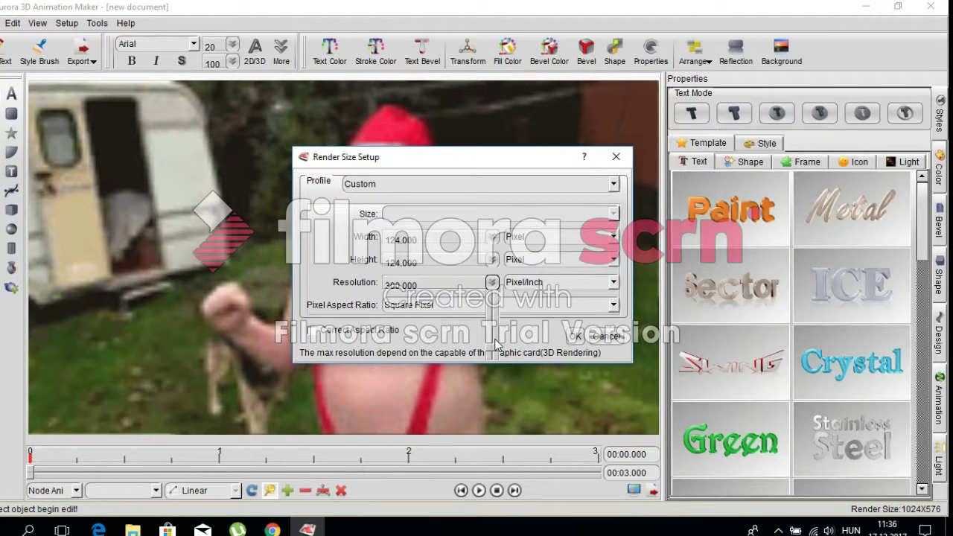
pyautogui.click(613, 305)
pyautogui.click(445, 412)
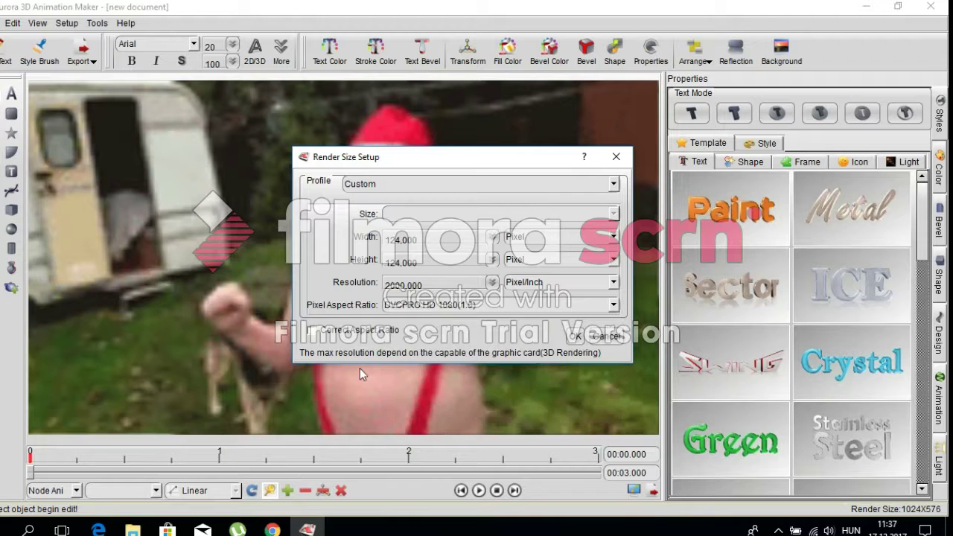
pyautogui.click(578, 338)
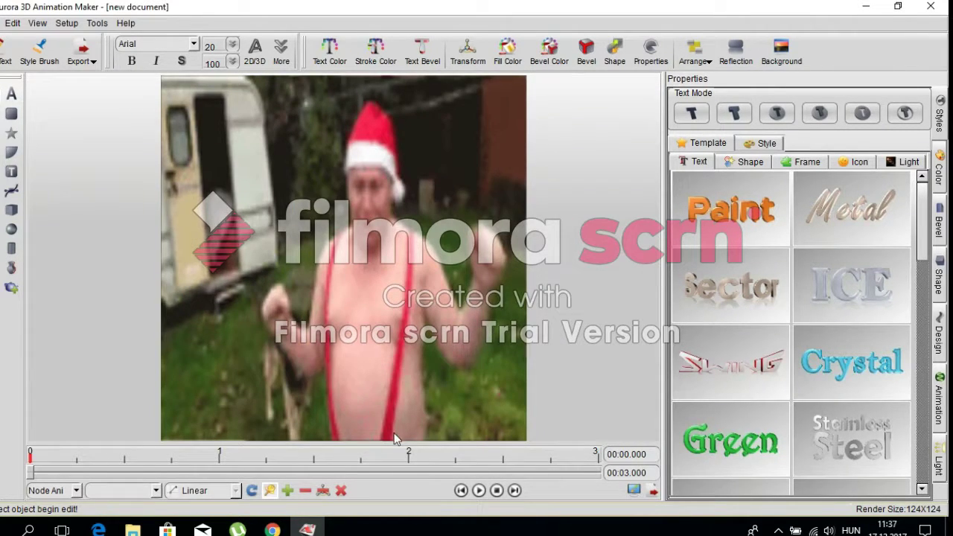
# - Add a title from the Sector text template and replace its text with BOBIKA
pyautogui.click(727, 288)
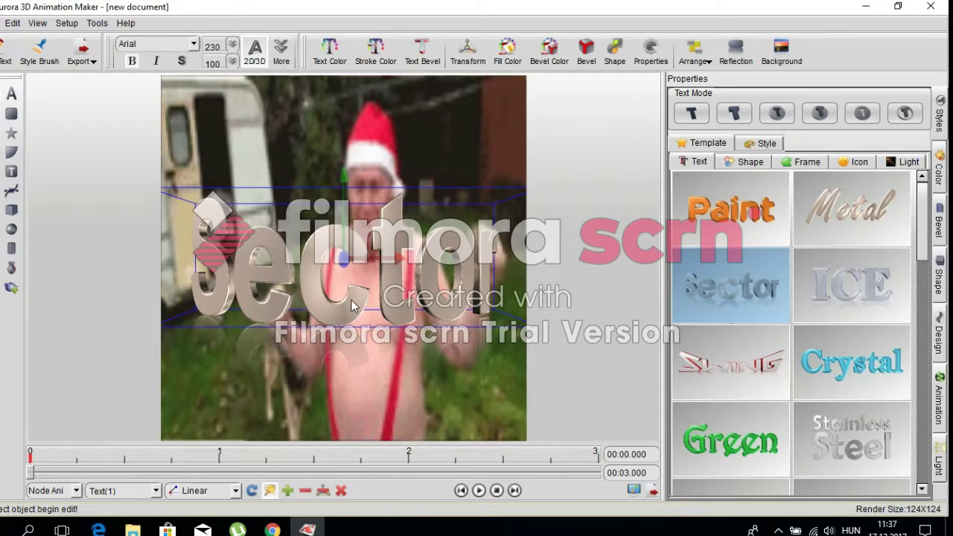
pyautogui.doubleClick(353, 307)
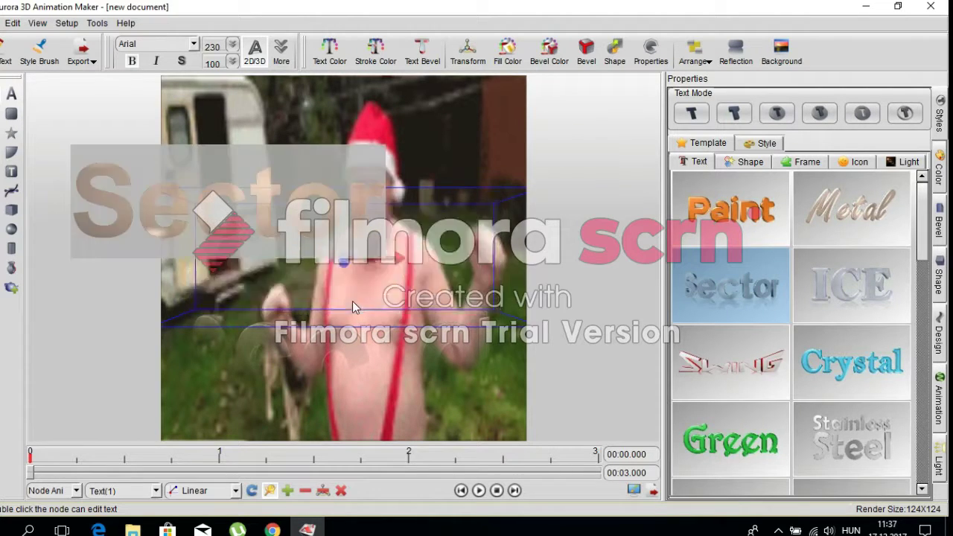
pyautogui.press('BackSpace')
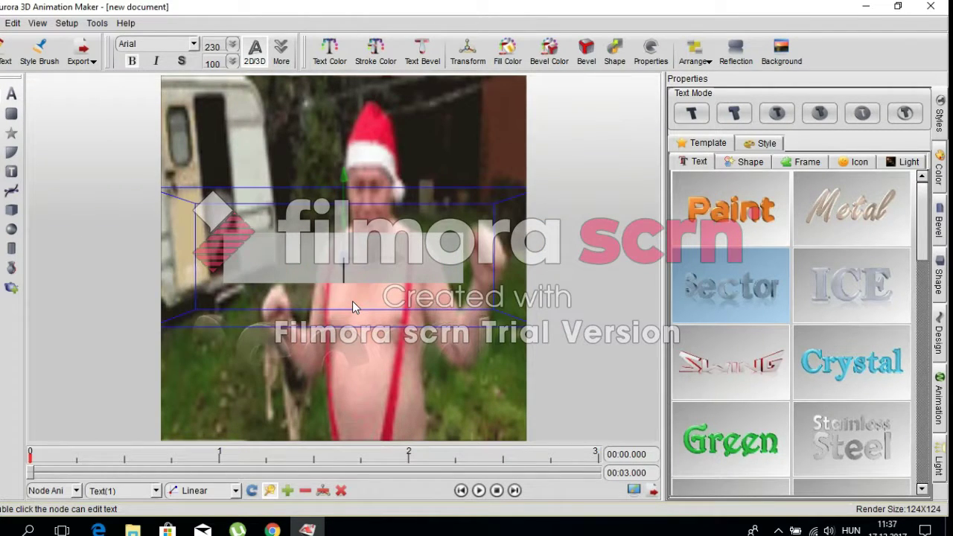
pyautogui.write('BO')
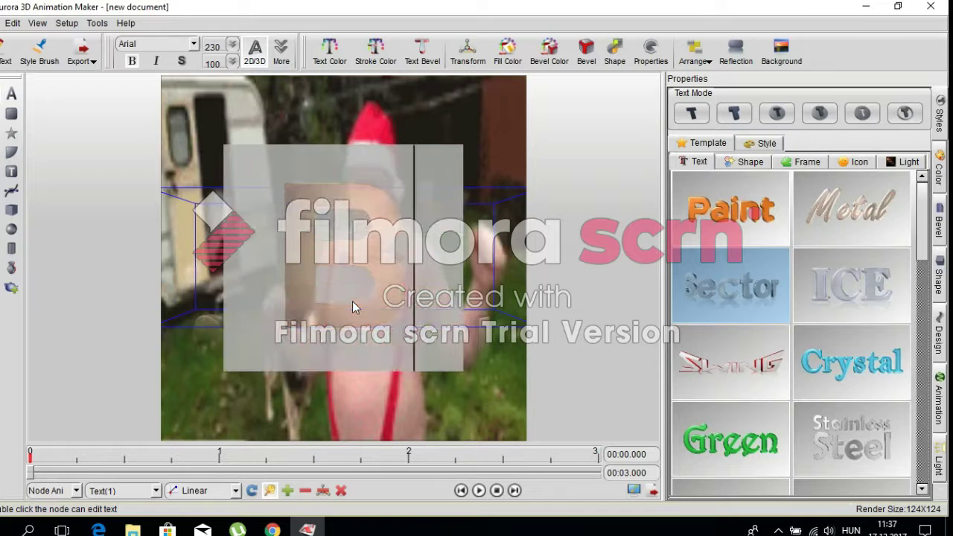
pyautogui.write('RAT')
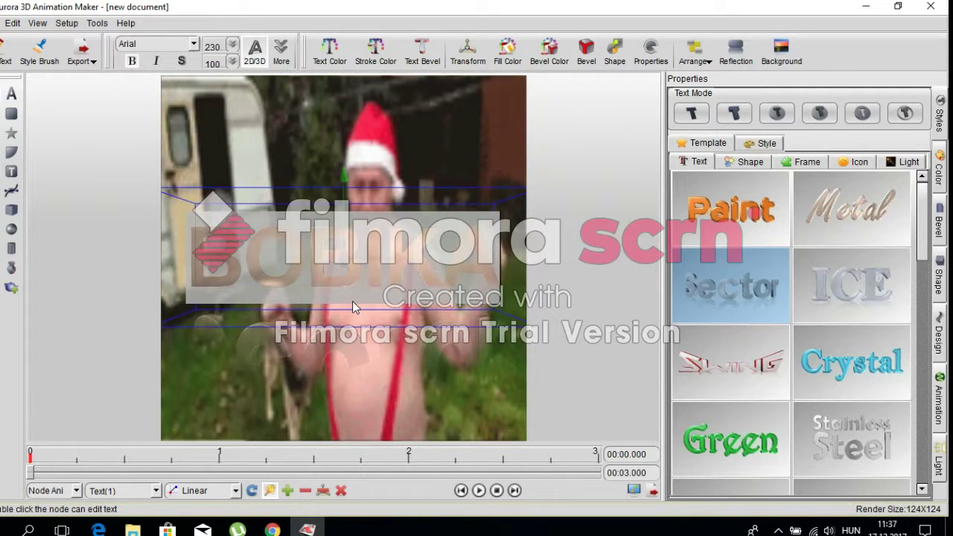
pyautogui.click(402, 335)
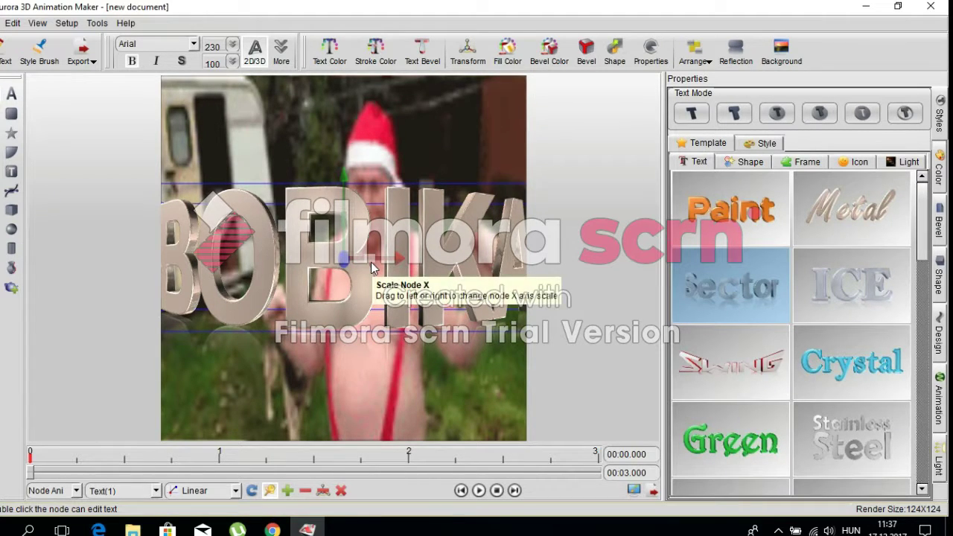
# - Narrow and flatten the BOBIKA title and place it tilted across the upper edge of the video, over the hat
pyautogui.moveTo(371, 262); pyautogui.dragTo(346, 266)
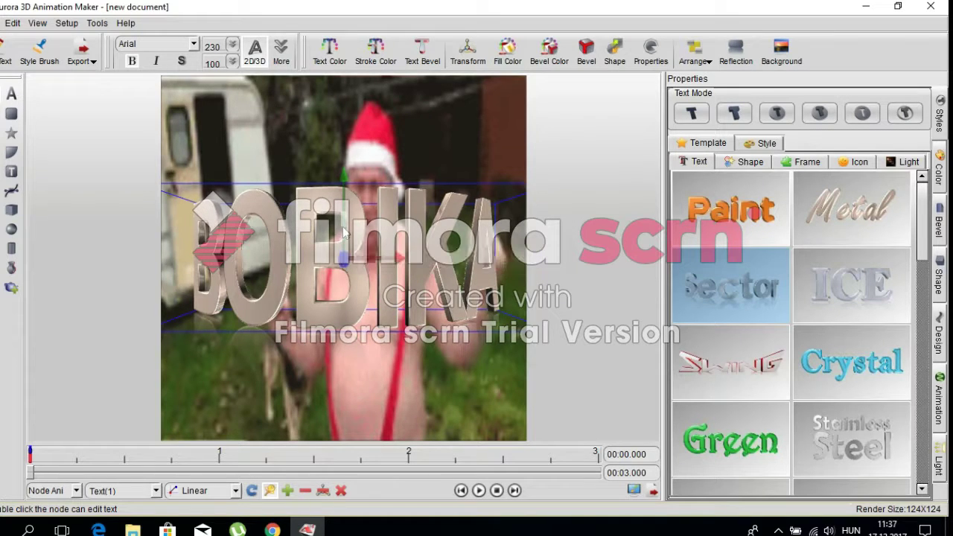
pyautogui.moveTo(344, 233); pyautogui.dragTo(296, 154)
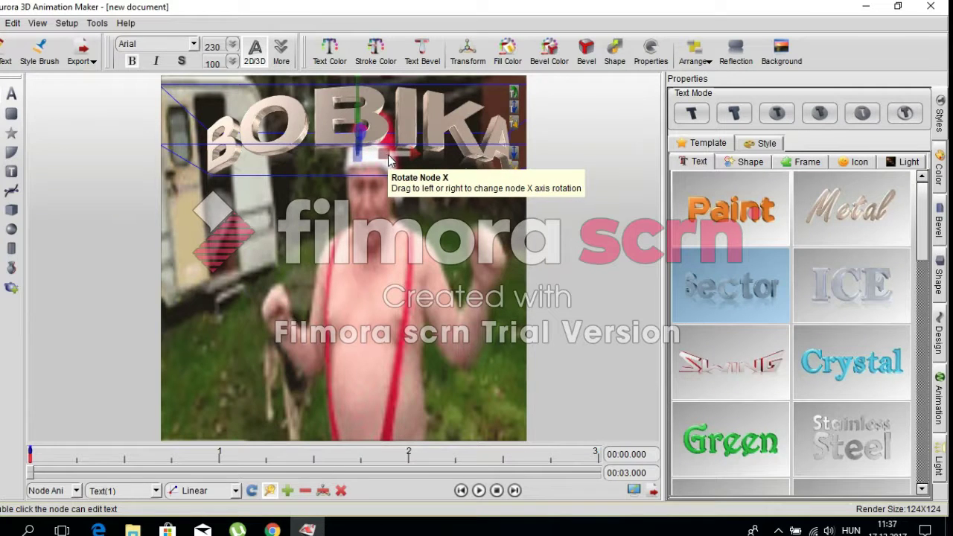
pyautogui.moveTo(384, 158); pyautogui.dragTo(377, 159)
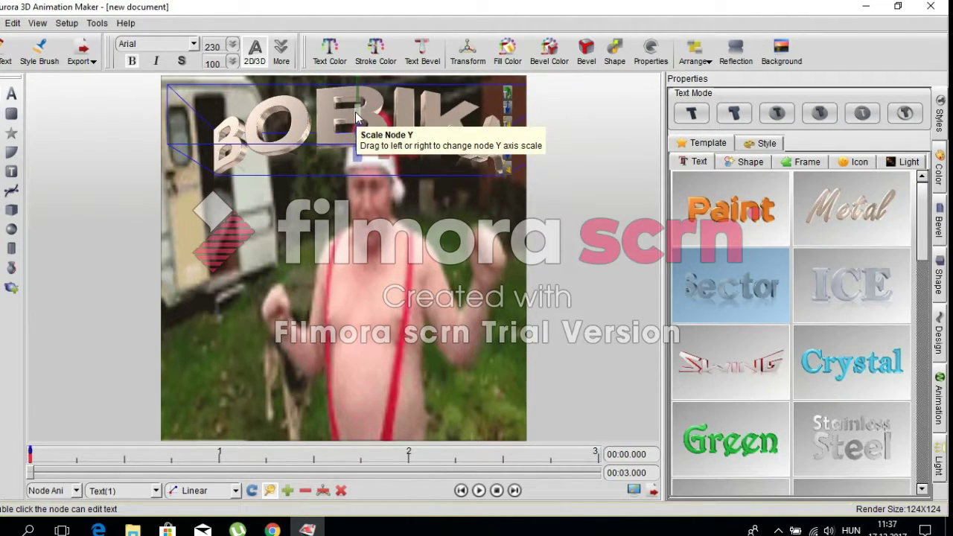
pyautogui.moveTo(355, 112); pyautogui.dragTo(328, 110)
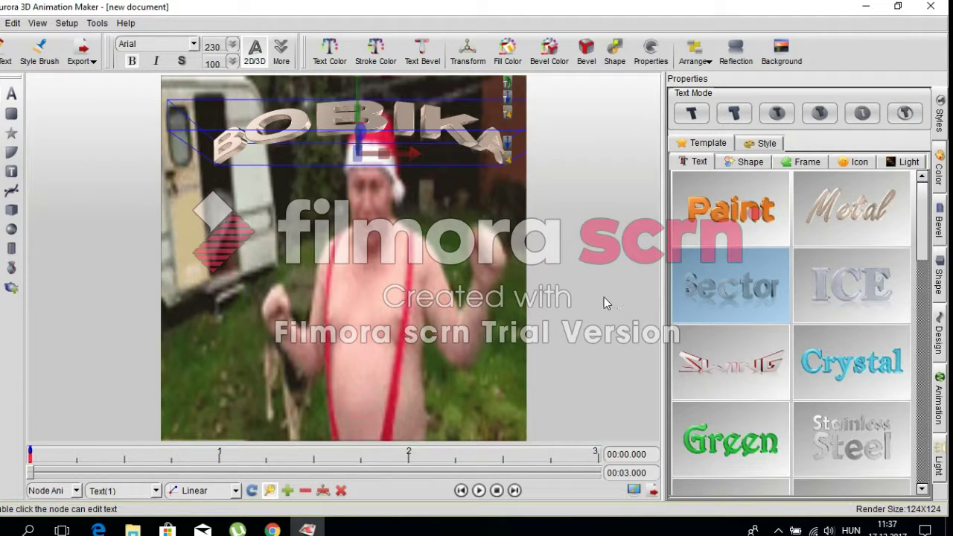
# - Color the title text orange (RGB 252, 105, 7) and set its texture animation rotation to -0.15
pyautogui.click(334, 62)
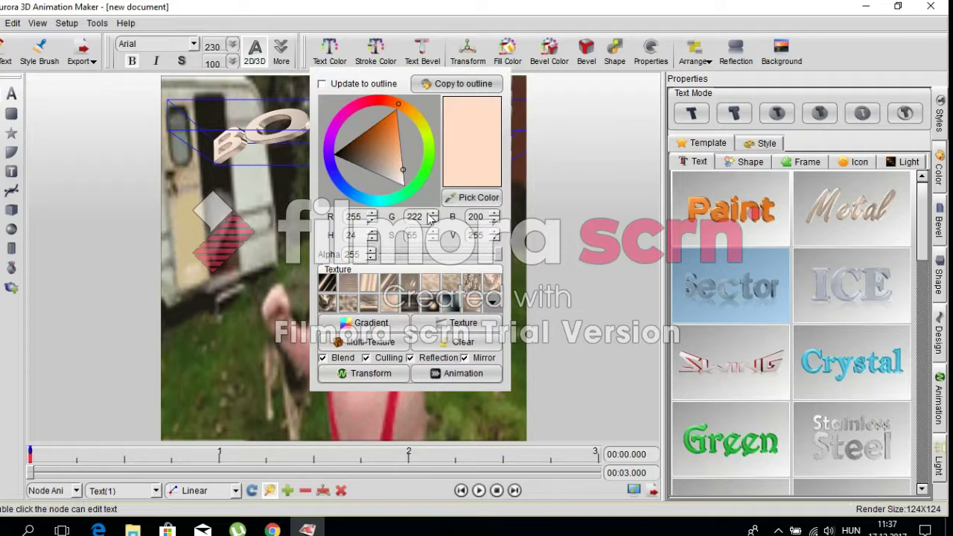
pyautogui.moveTo(400, 145); pyautogui.dragTo(399, 115)
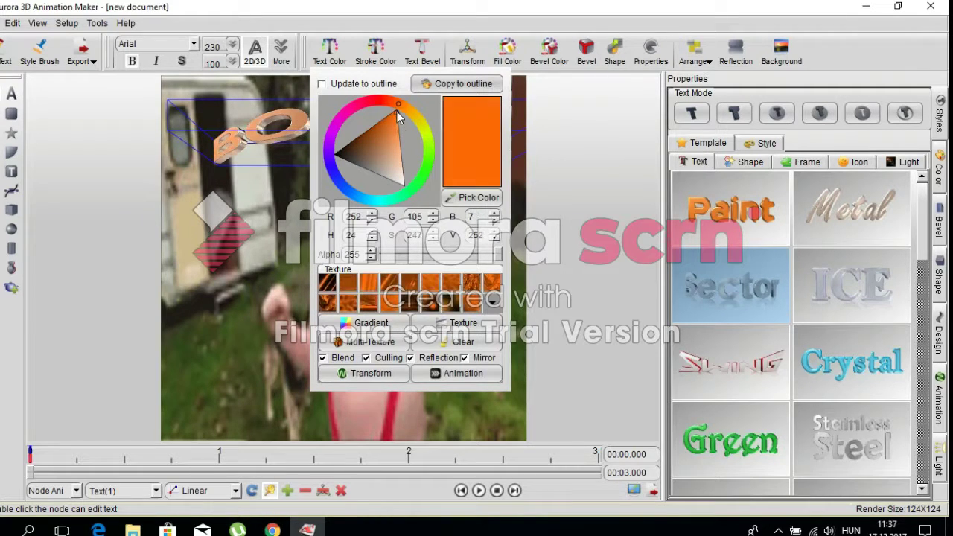
pyautogui.click(462, 373)
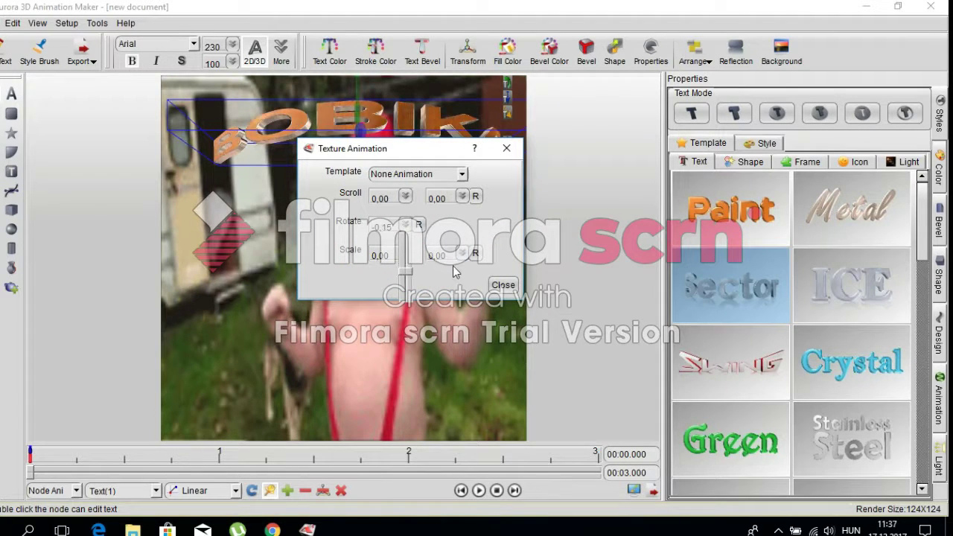
pyautogui.click(502, 285)
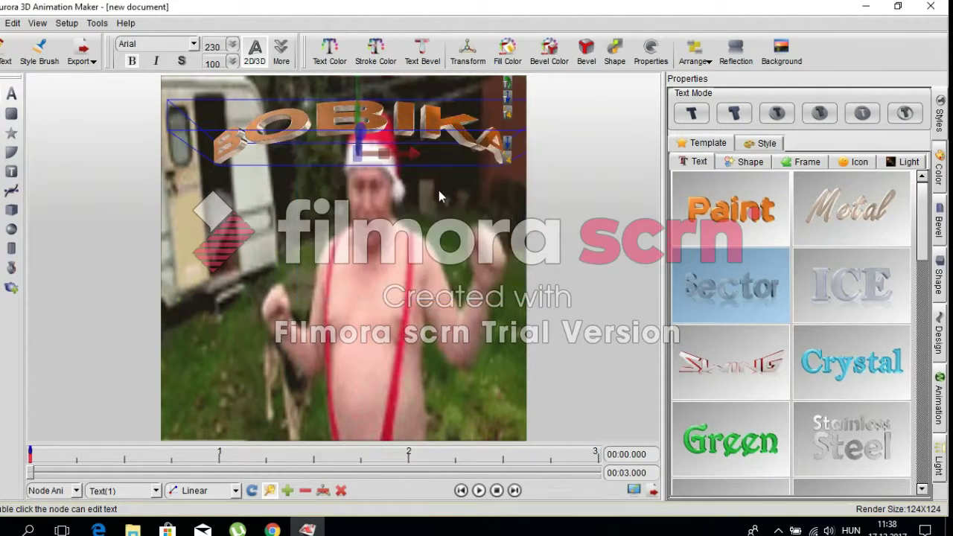
# - Color the title's stroke orange (RGB 249, 104, 0) and set its texture animation rotation to -0.10
pyautogui.click(370, 50)
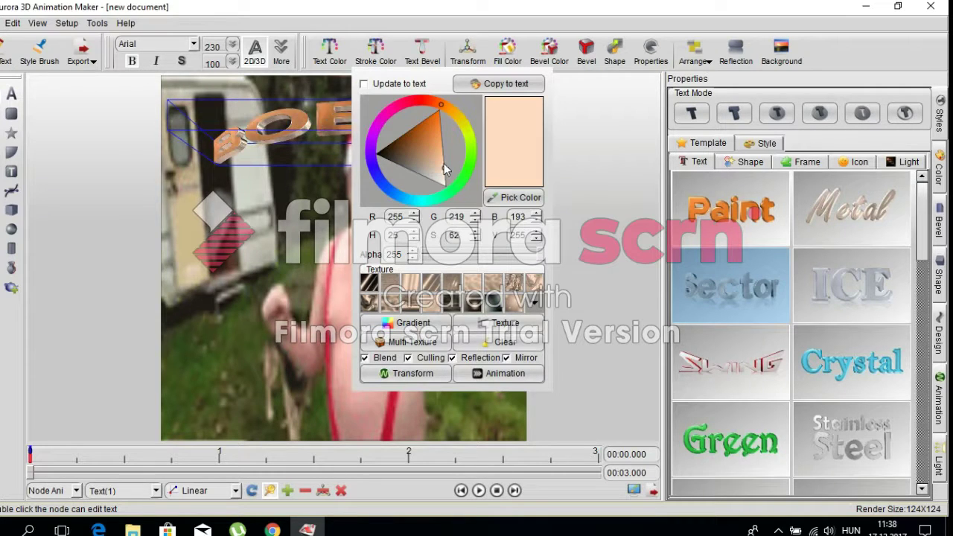
pyautogui.moveTo(444, 167); pyautogui.dragTo(437, 111)
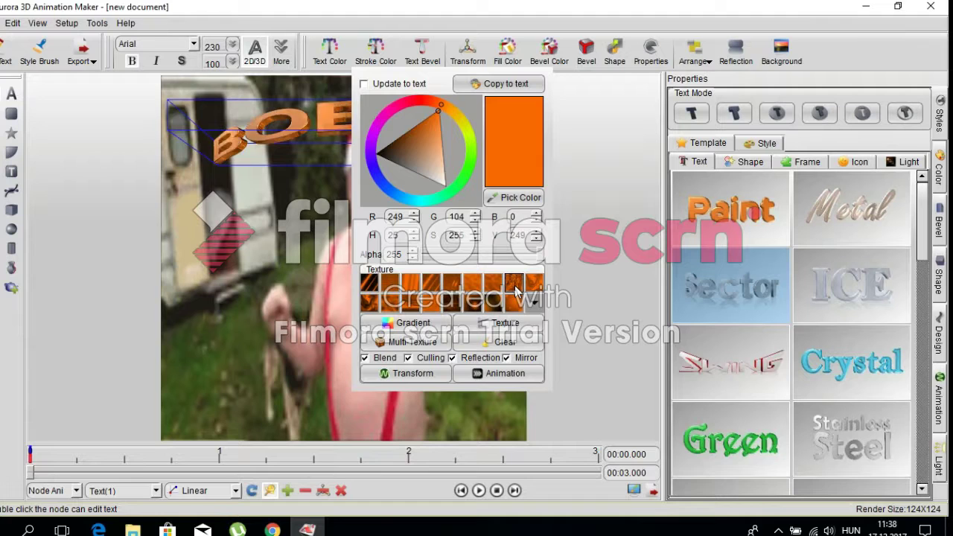
pyautogui.click(497, 375)
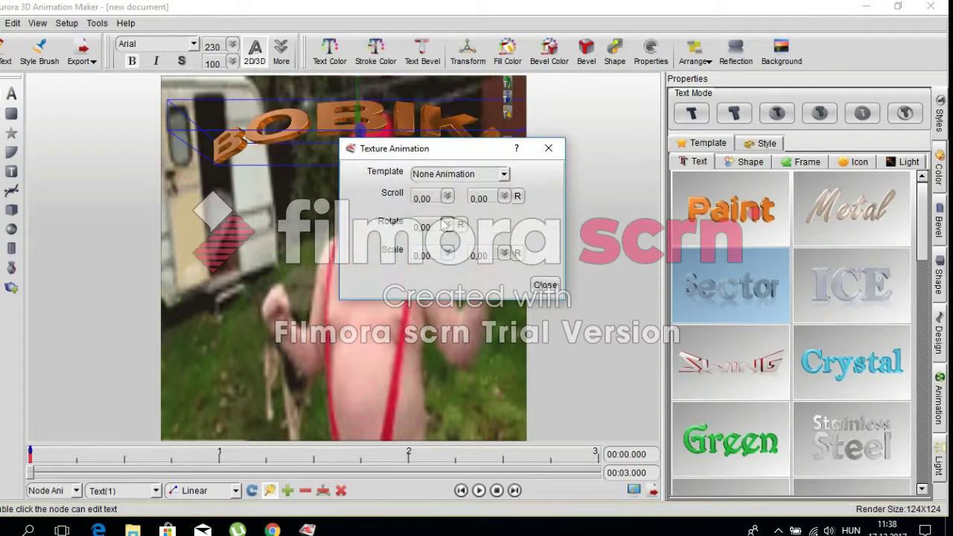
pyautogui.moveTo(447, 227); pyautogui.dragTo(450, 258)
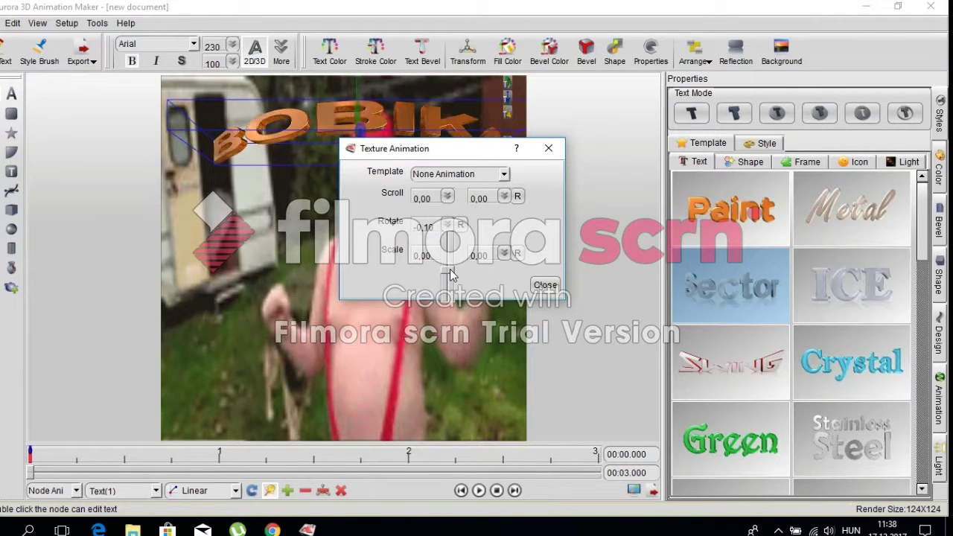
pyautogui.click(543, 284)
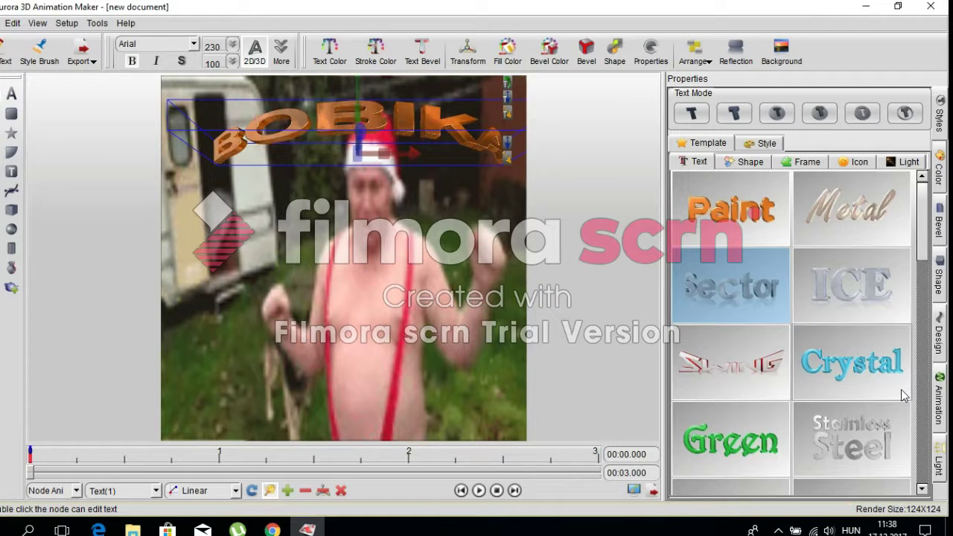
# - Select the second playback mode for the title's letter-by-letter Rotate animation and preview it
pyautogui.click(939, 399)
pyautogui.click(735, 179)
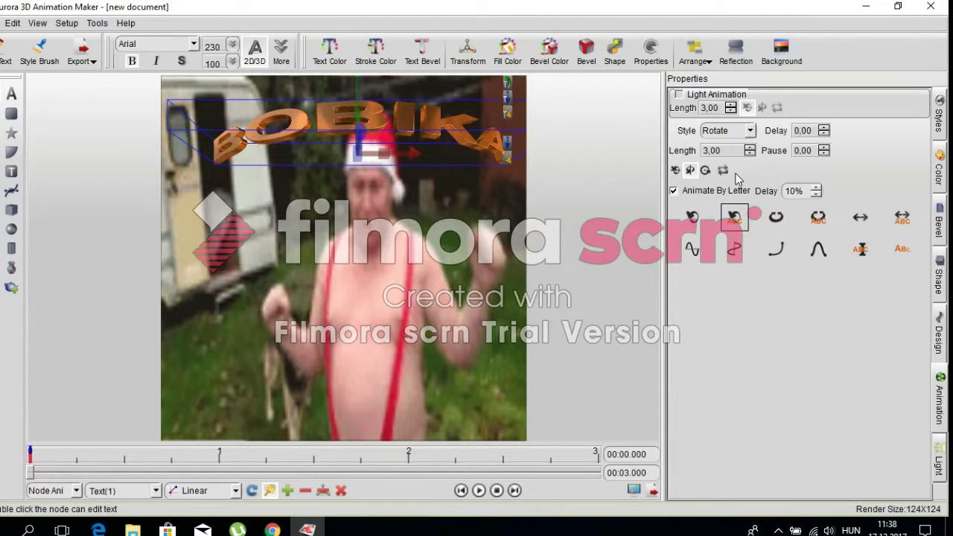
pyautogui.click(690, 170)
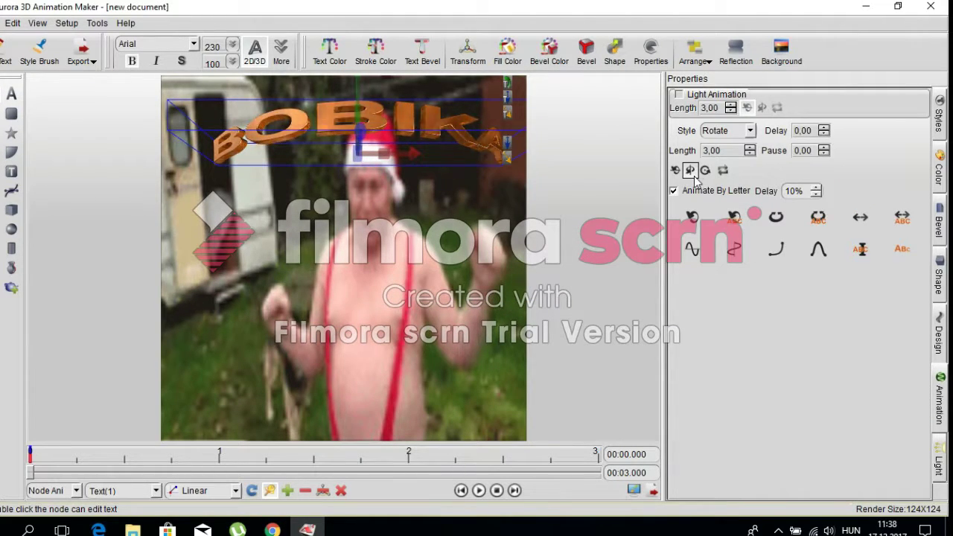
pyautogui.click(478, 491)
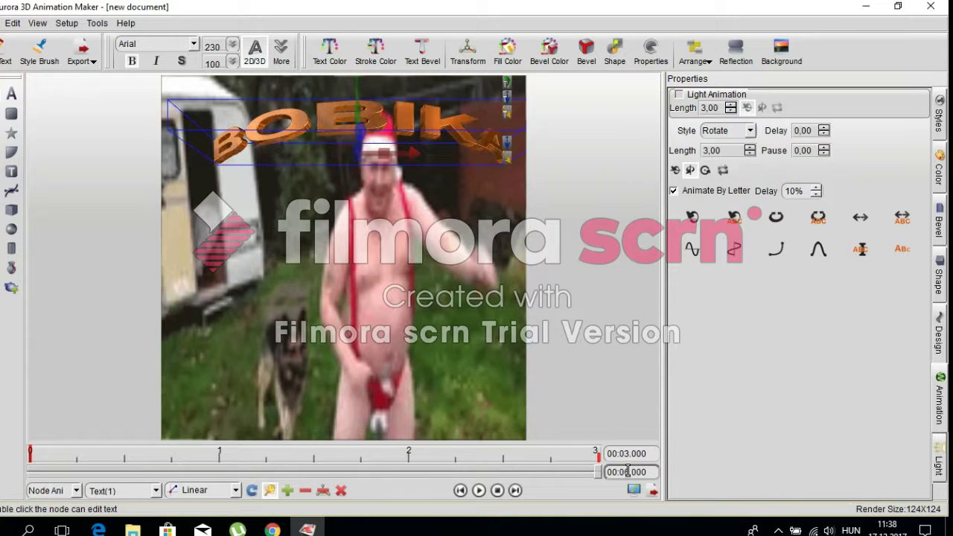
# - Extend the timeline to 6 seconds, scale the existing animation with it, and return to the start
pyautogui.press('Return')
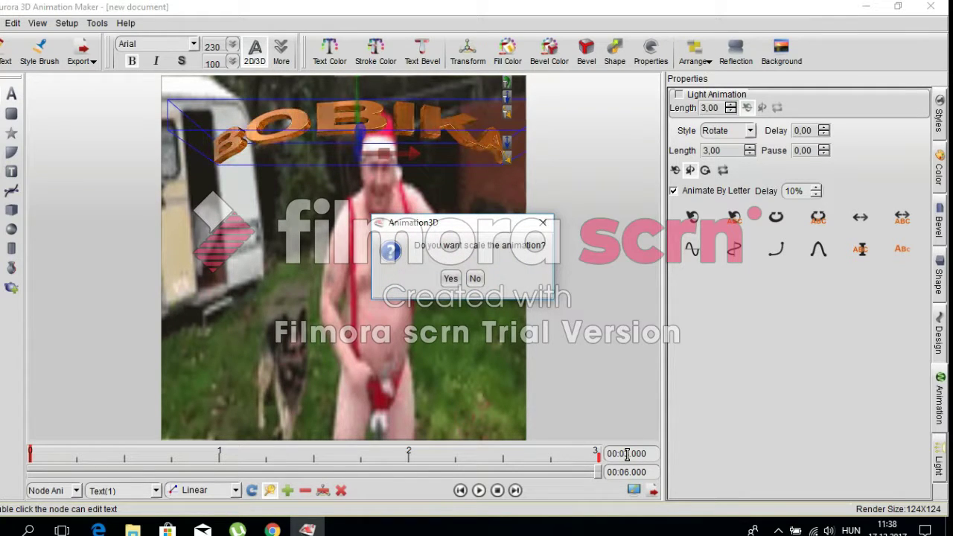
pyautogui.click(450, 279)
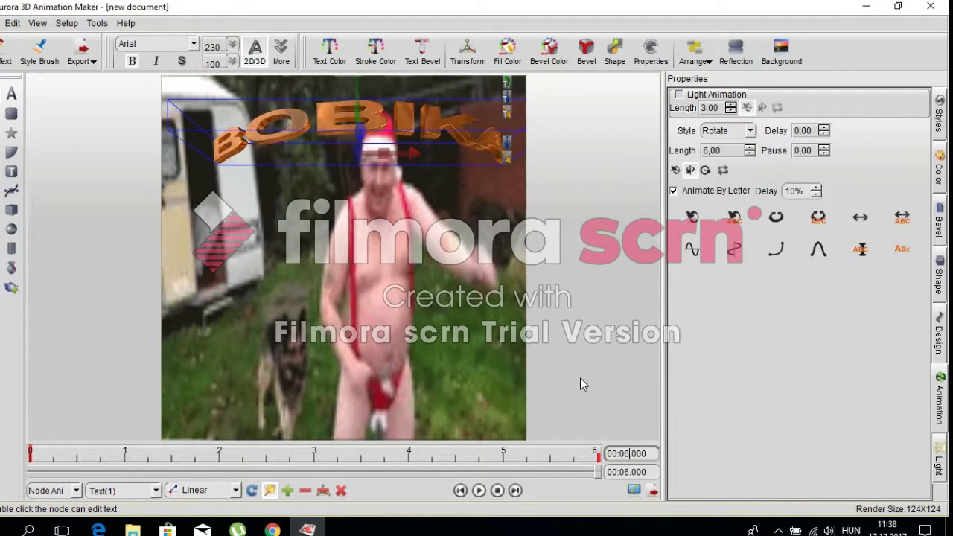
pyautogui.click(496, 492)
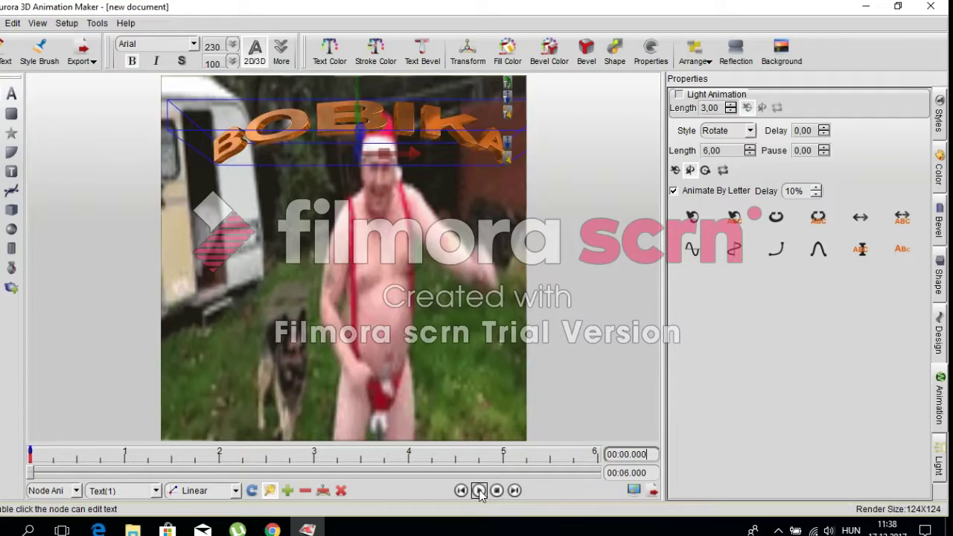
# - Set the title animation's pause to 3.00 seconds and preview the whole animation with the title deselected
pyautogui.click(478, 491)
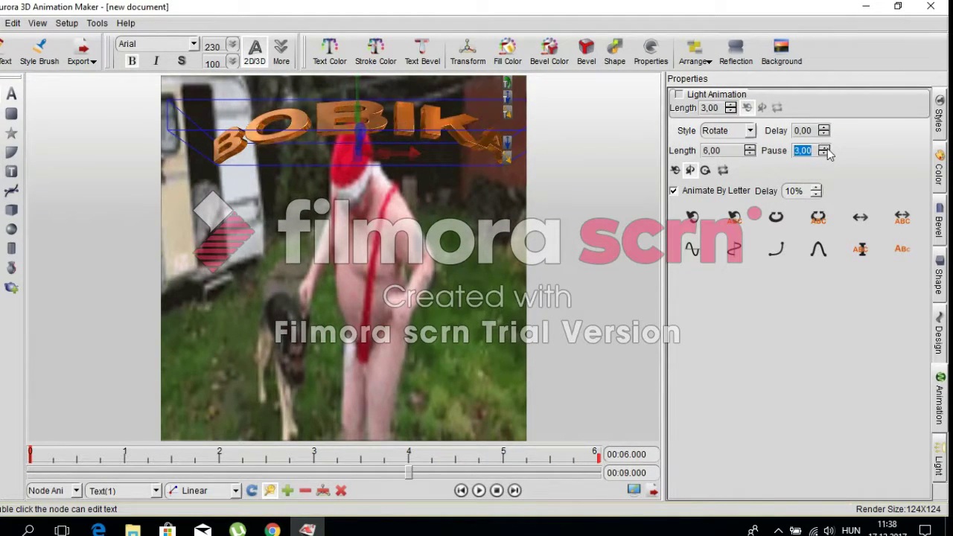
pyautogui.click(560, 423)
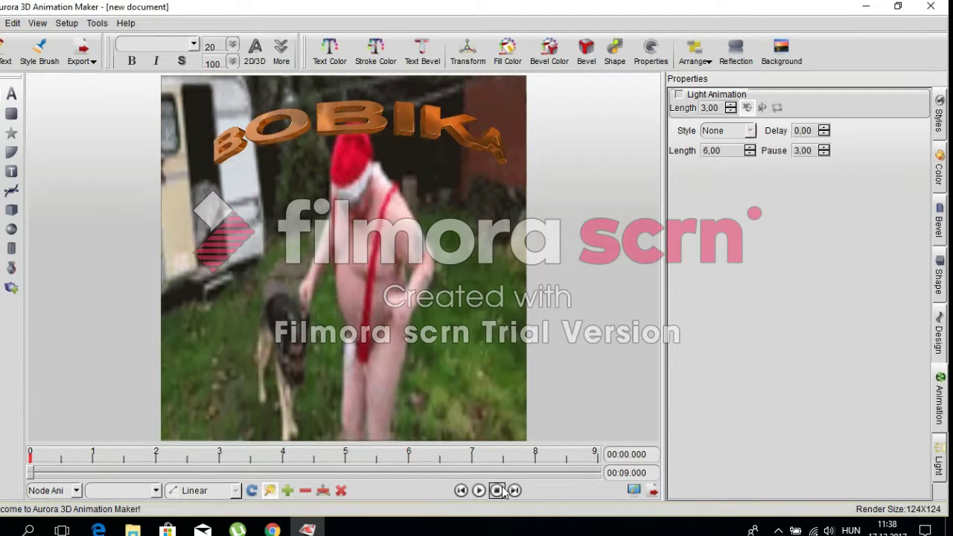
pyautogui.click(479, 491)
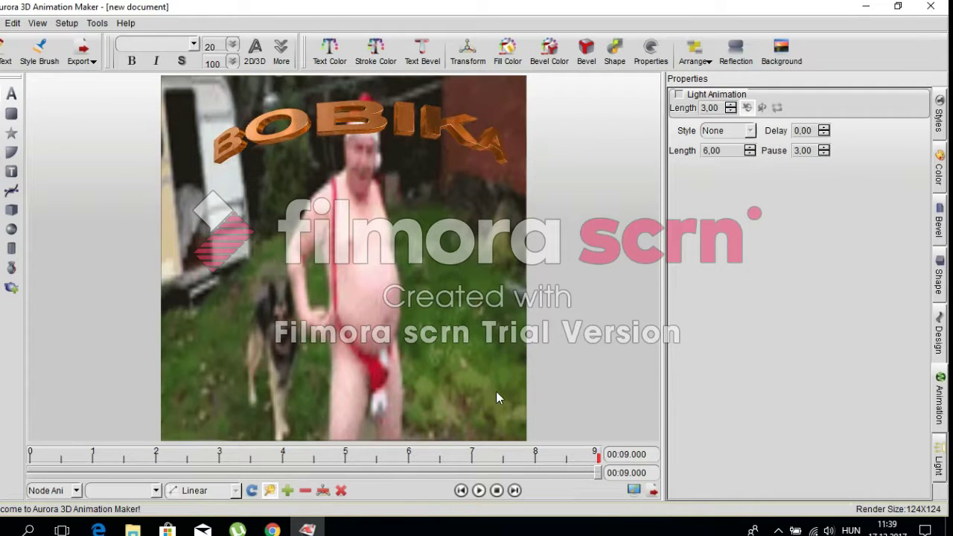
pyautogui.click(495, 491)
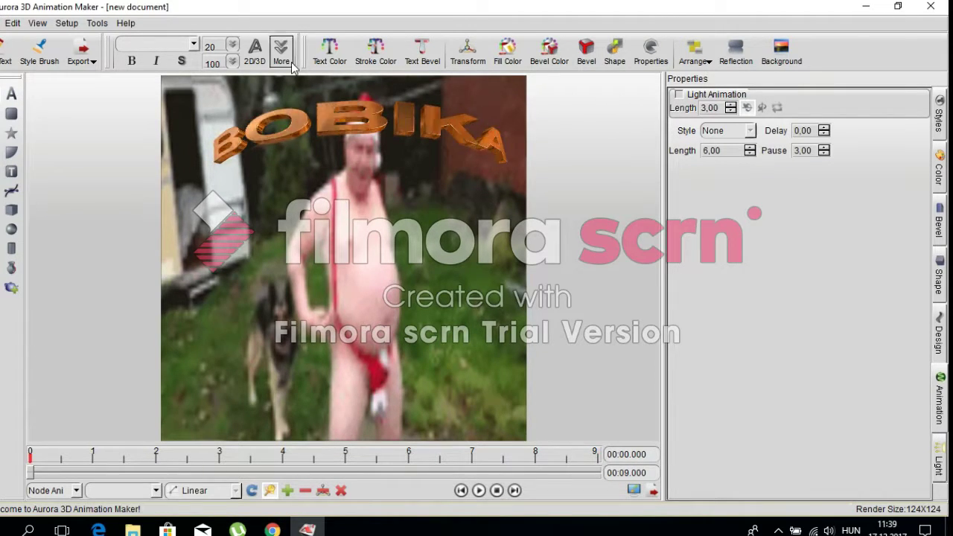
# - Place the BOBIKA title along the lower edge of the frame at 0 seconds and play the animation through
pyautogui.click(343, 118)
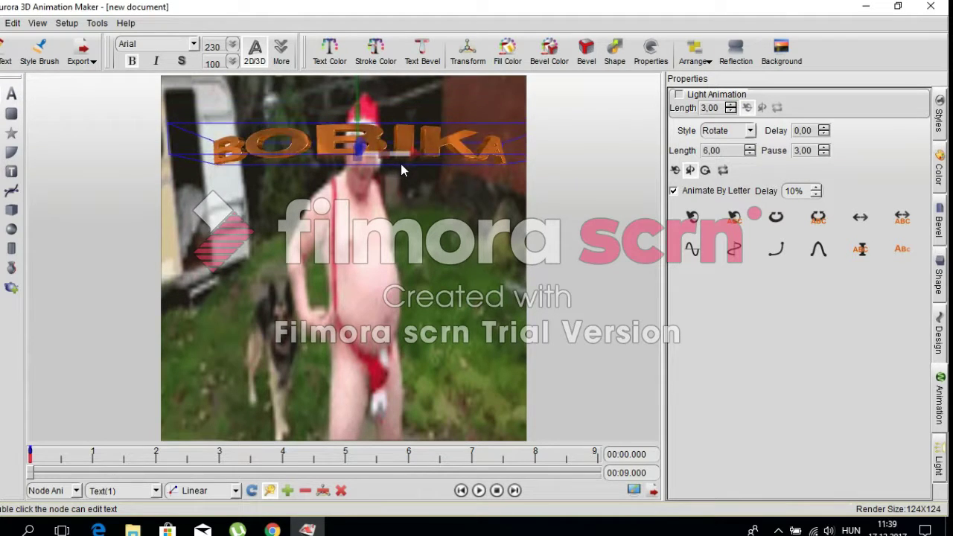
pyautogui.moveTo(299, 149); pyautogui.dragTo(287, 376)
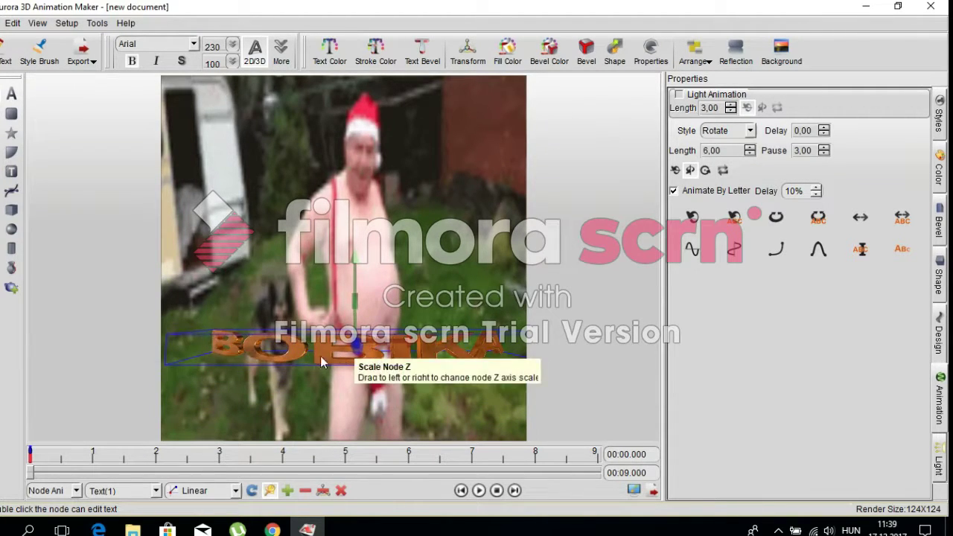
pyautogui.moveTo(320, 356); pyautogui.dragTo(298, 404)
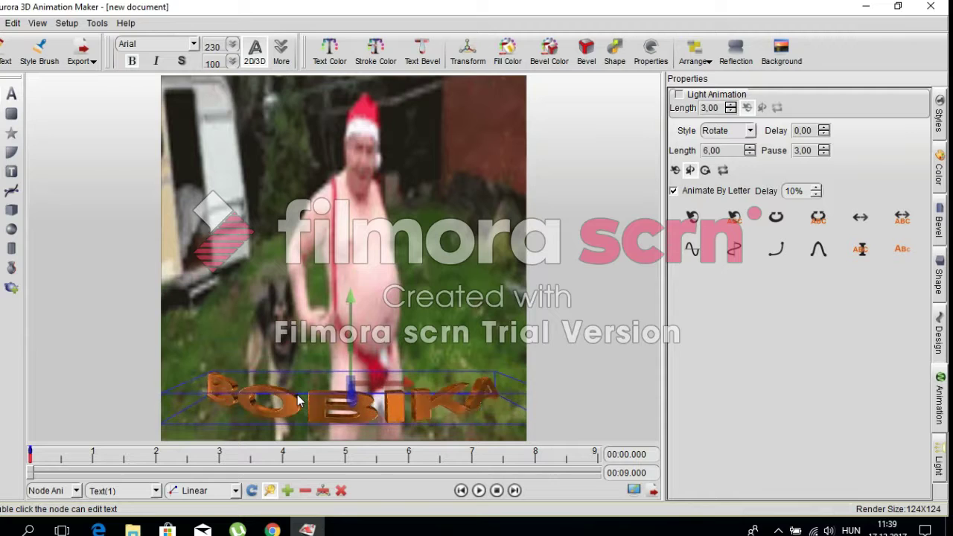
pyautogui.click(480, 491)
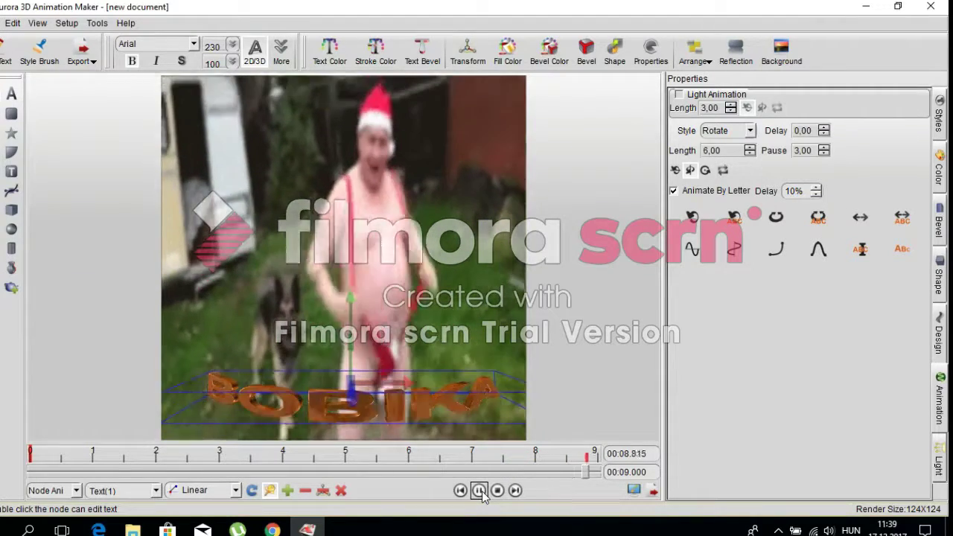
# - Move the title to the top of the frame at 9 seconds, preview the movement with the title deselected, and return to the start
pyautogui.moveTo(361, 406); pyautogui.dragTo(283, 119)
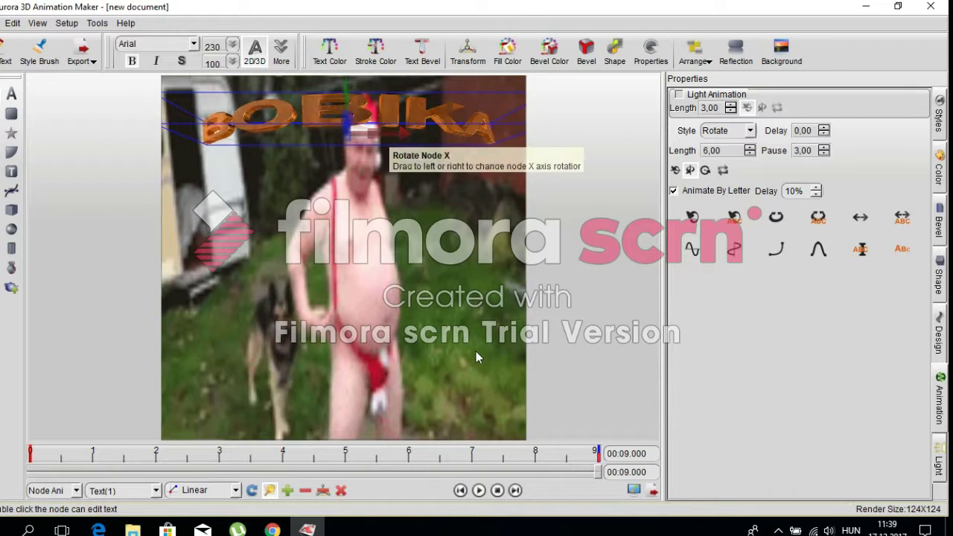
pyautogui.click(497, 491)
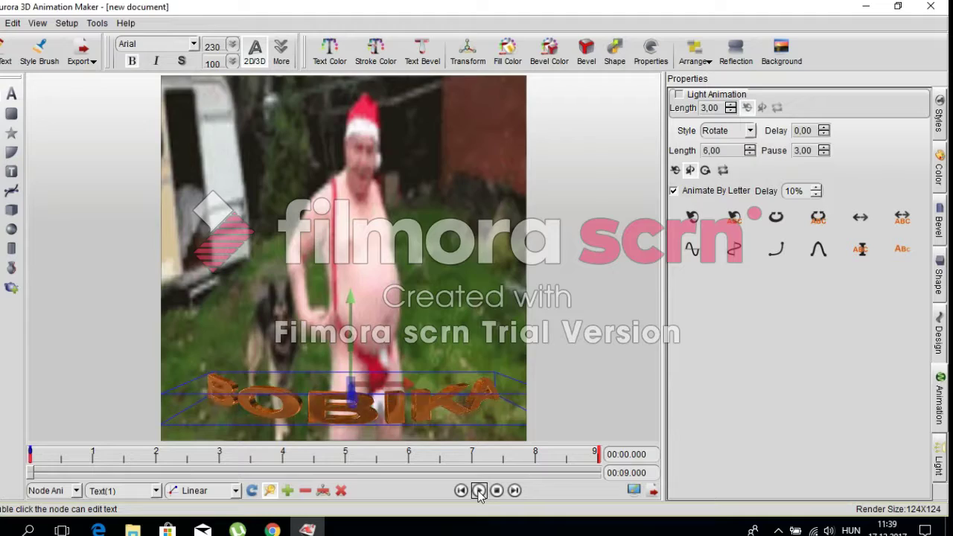
pyautogui.click(478, 491)
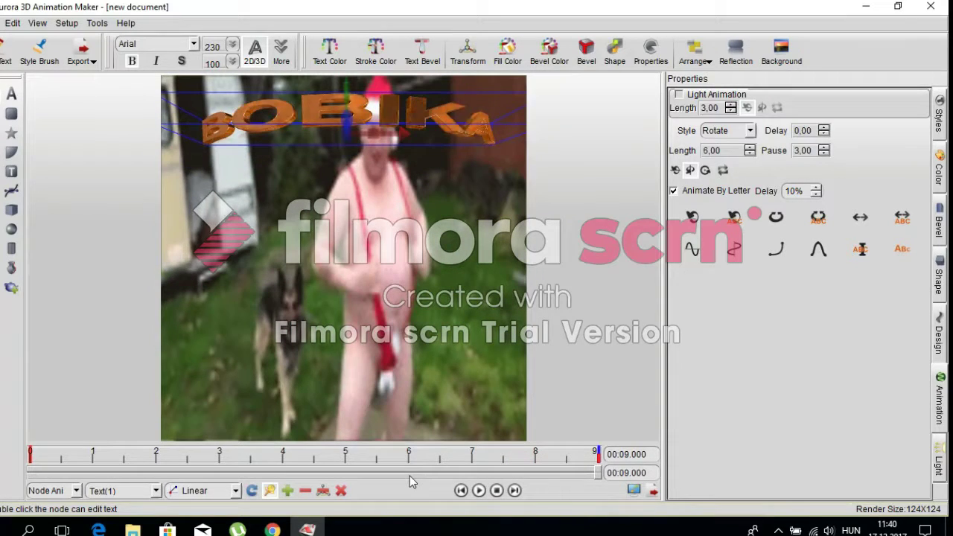
pyautogui.click(488, 320)
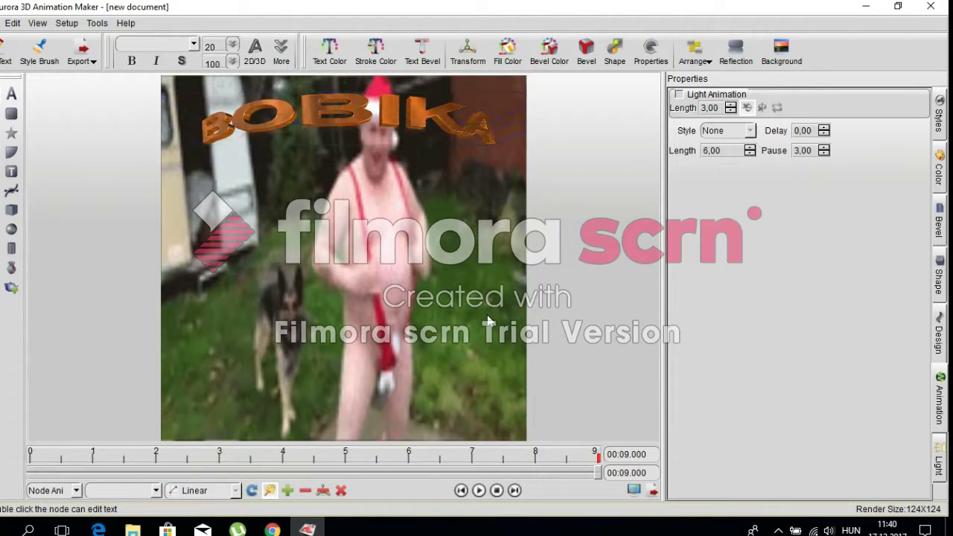
pyautogui.click(479, 490)
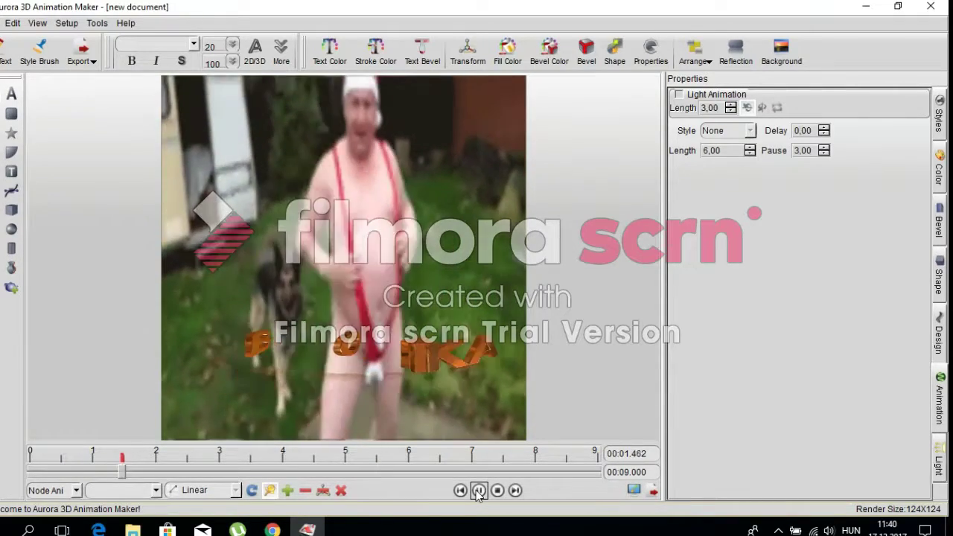
pyautogui.click(497, 490)
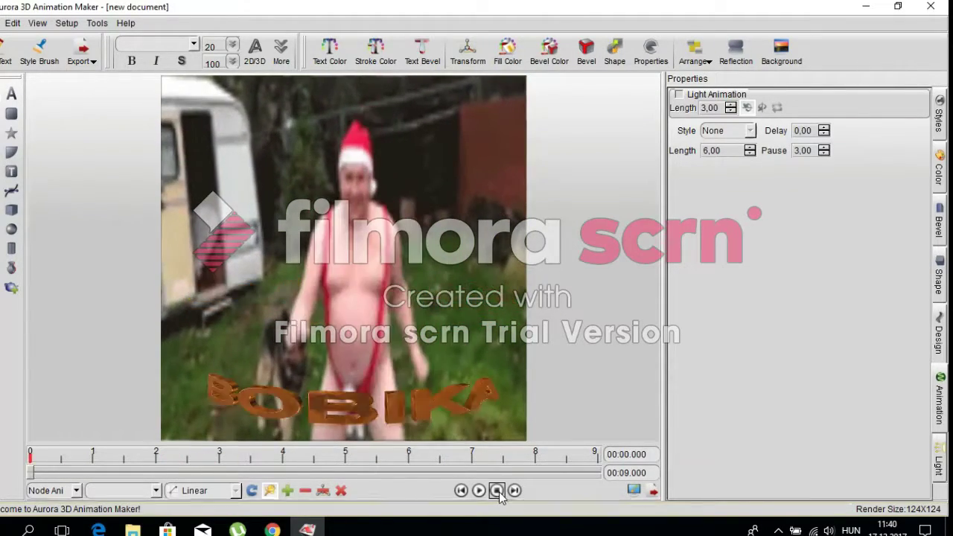
# - Export the animation as a low-quality GIF named bobika
pyautogui.click(652, 489)
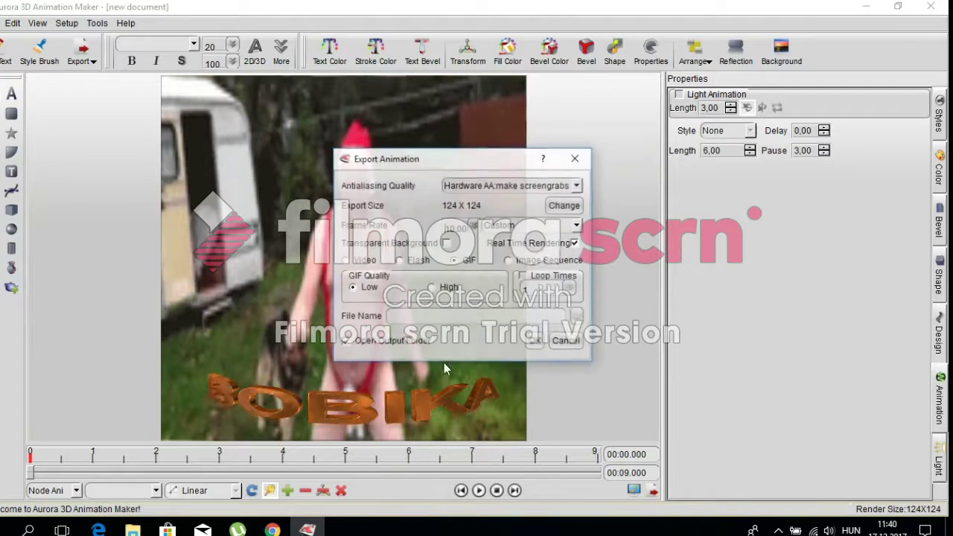
pyautogui.click(405, 315)
pyautogui.write('bo')
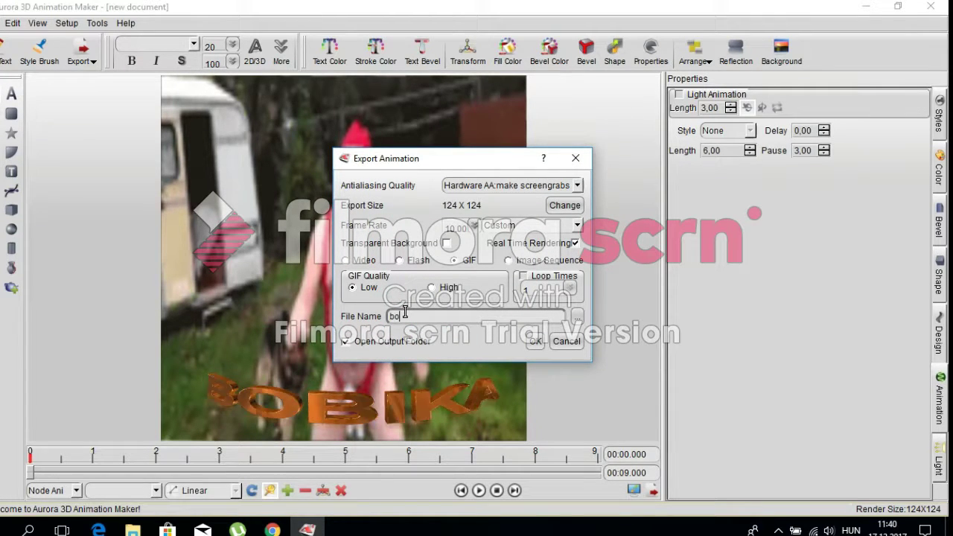
pyautogui.write('bika')
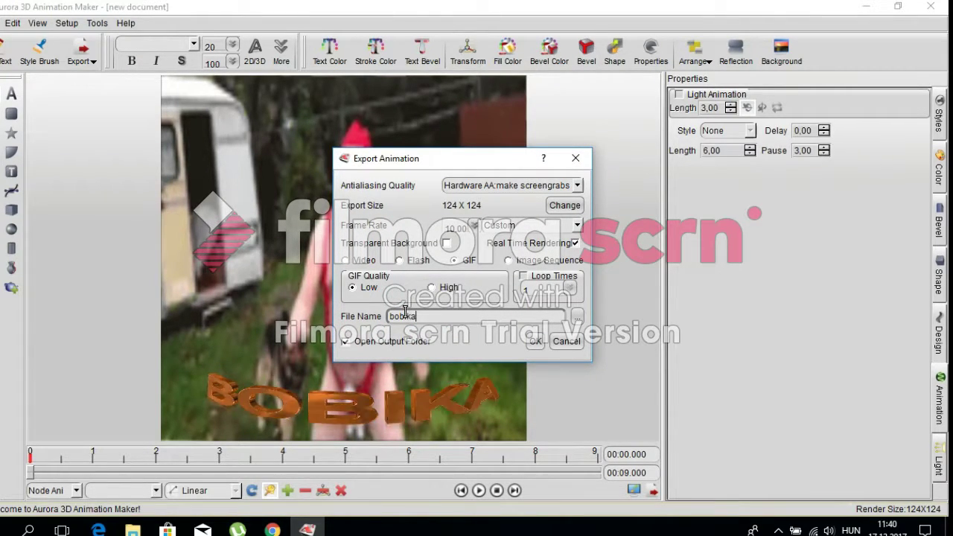
pyautogui.click(535, 342)
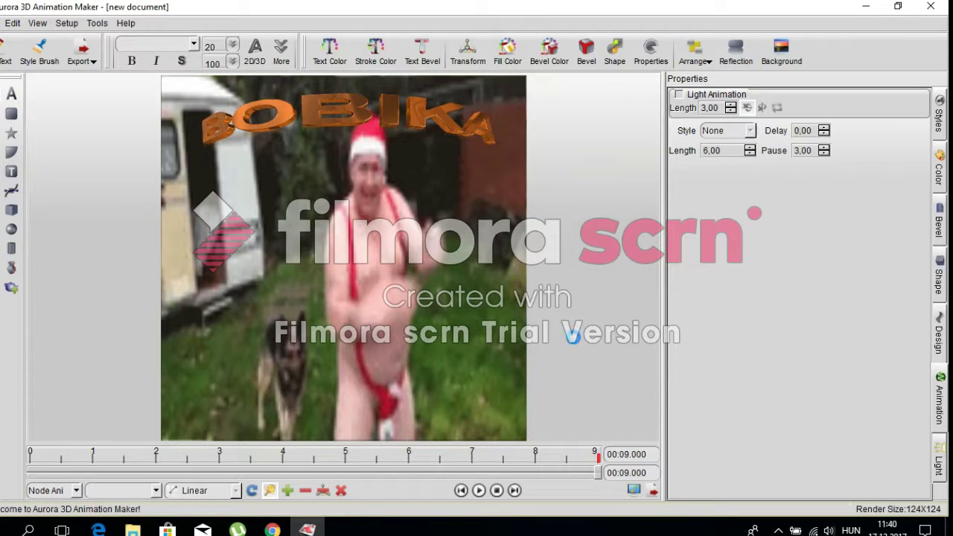
pyautogui.click(462, 280)
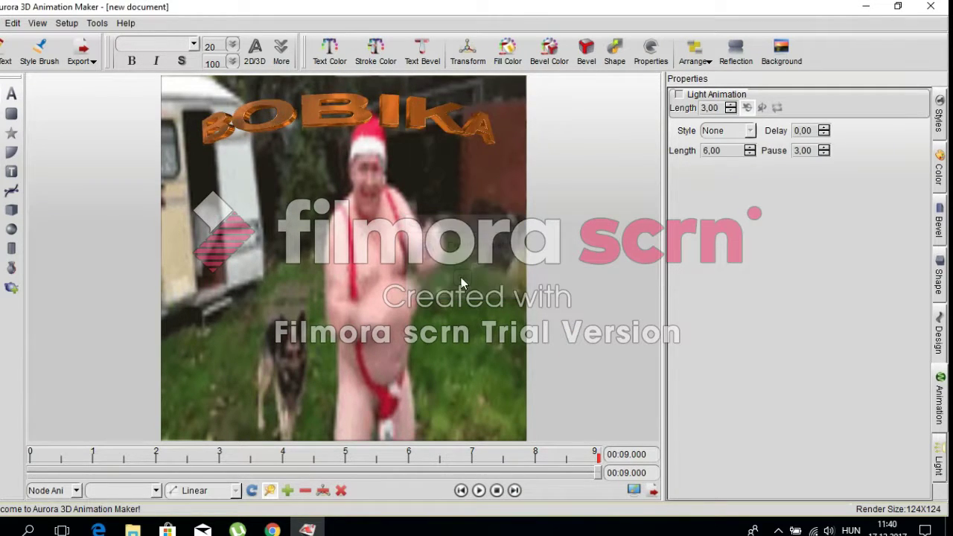
# - Close the animation program
pyautogui.click(938, 11)
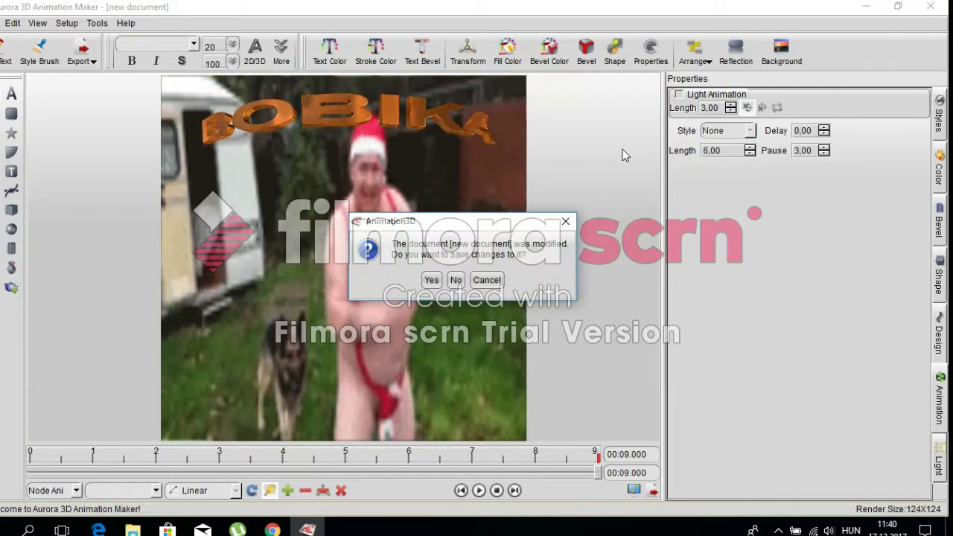